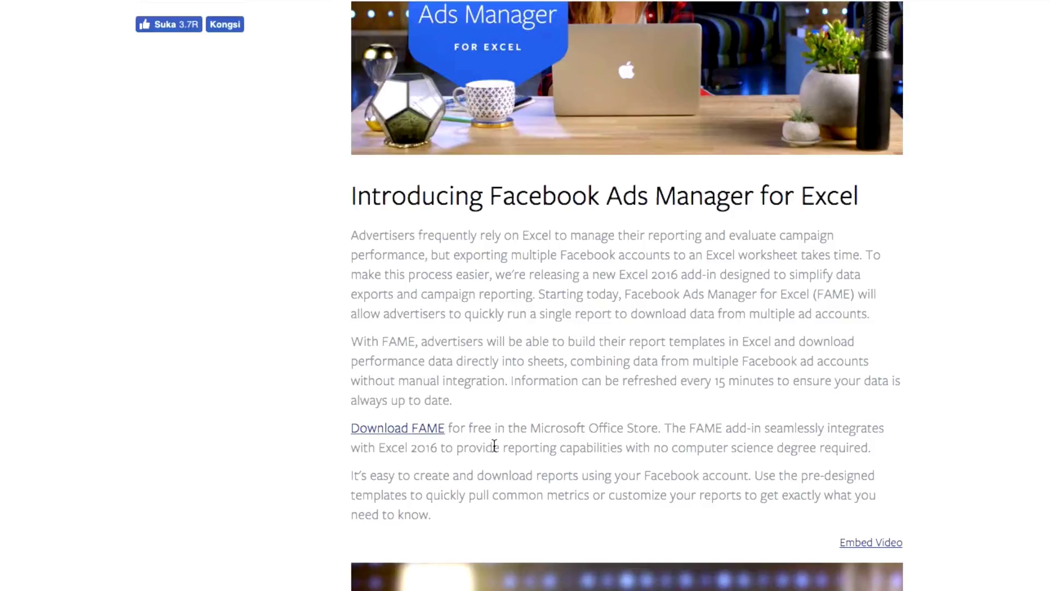
Scroll through the Facebook for Business article after clearing the selected title text.
left_click_drag(514, 194, 867, 207)
left_click(724, 294)
scroll(323, 487, "up", 1)
scroll(323, 487, "up", 3)
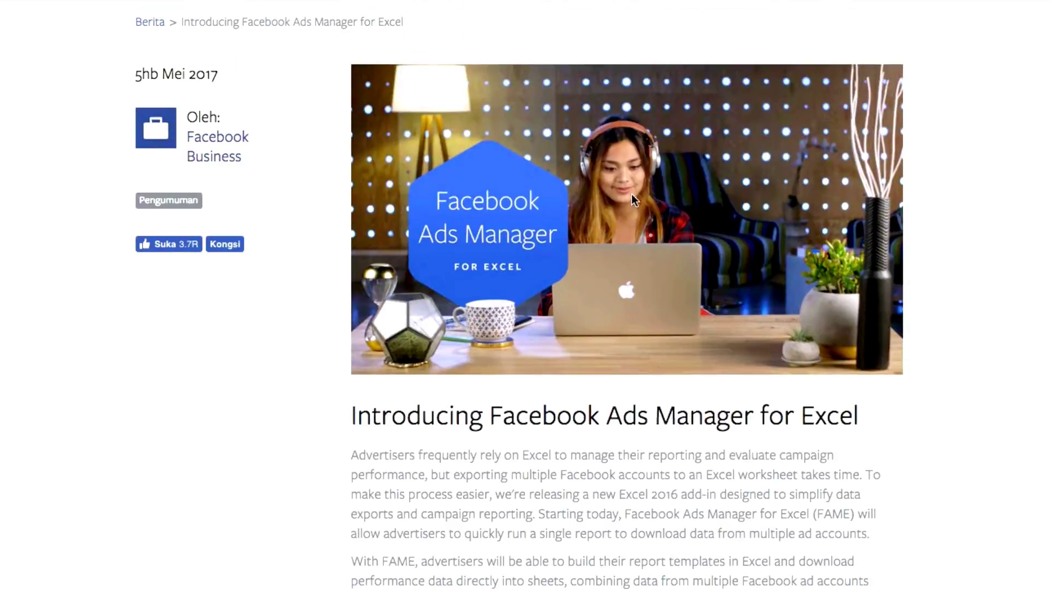
scroll(333, 452, "down", 3)
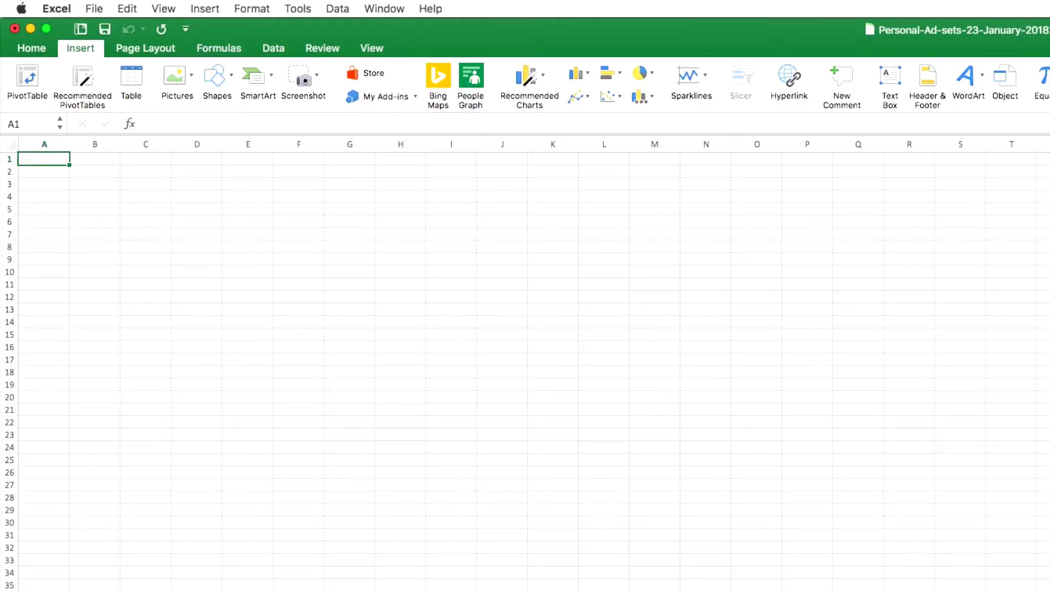
Launch the Facebook Ads Manager add-in from My Add-ins and start a new report.
left_click(385, 100)
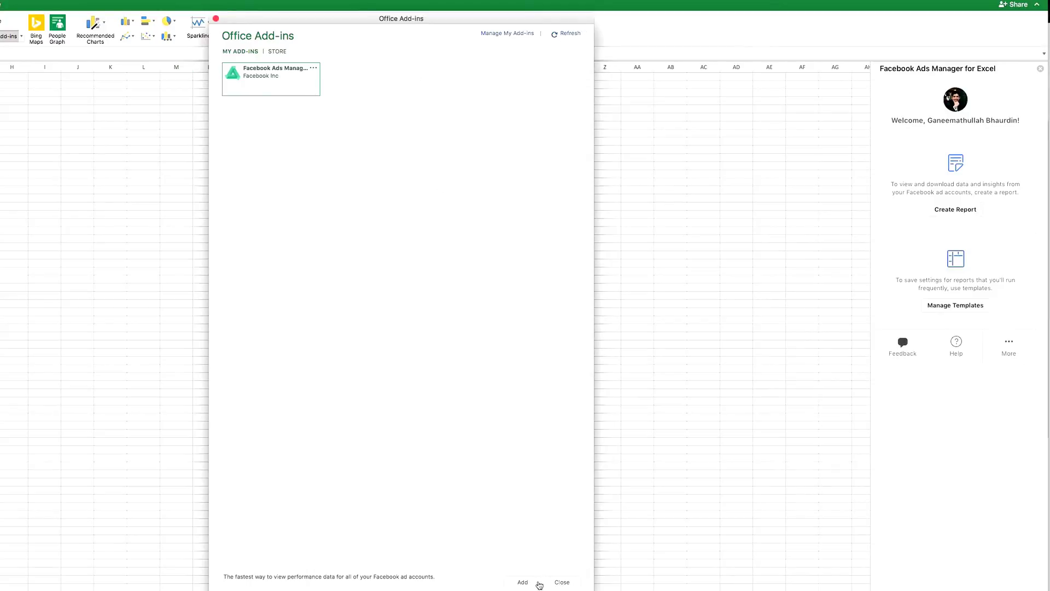
left_click(561, 583)
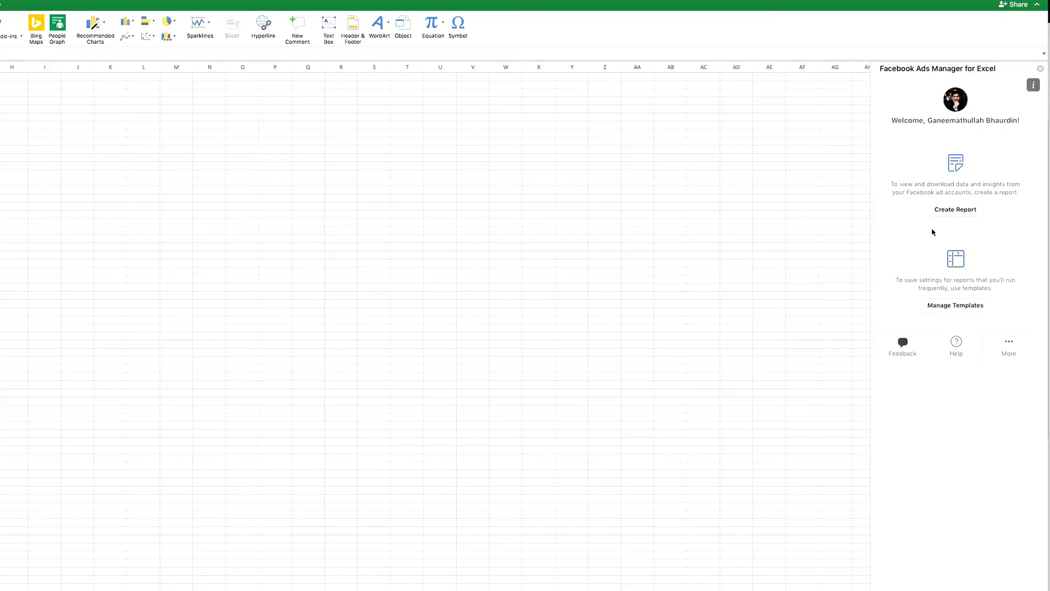
left_click(948, 209)
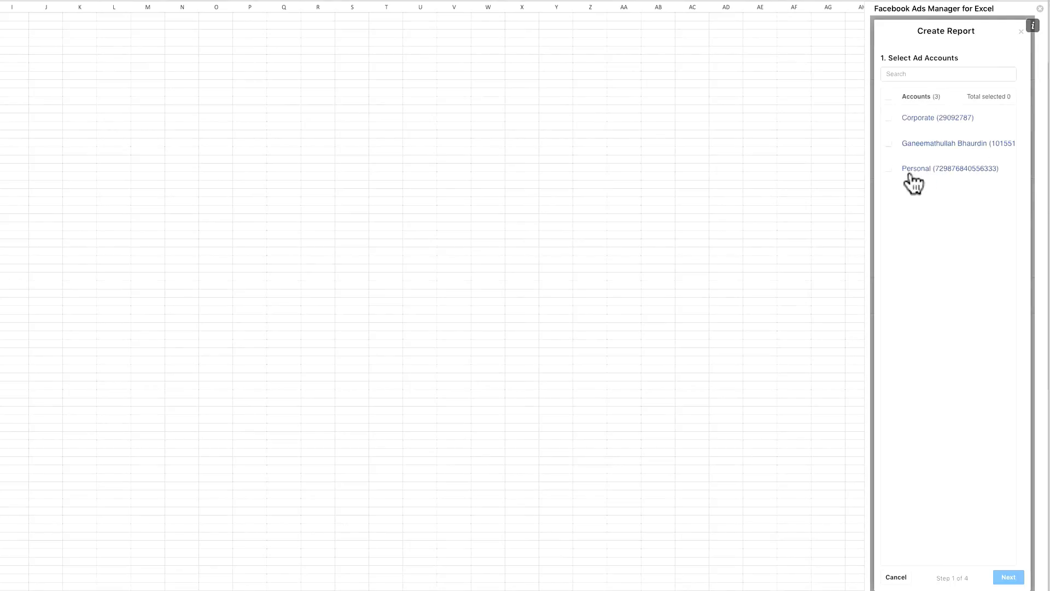
Choose the Corporate ad account and begin creating a new report template.
left_click(895, 118)
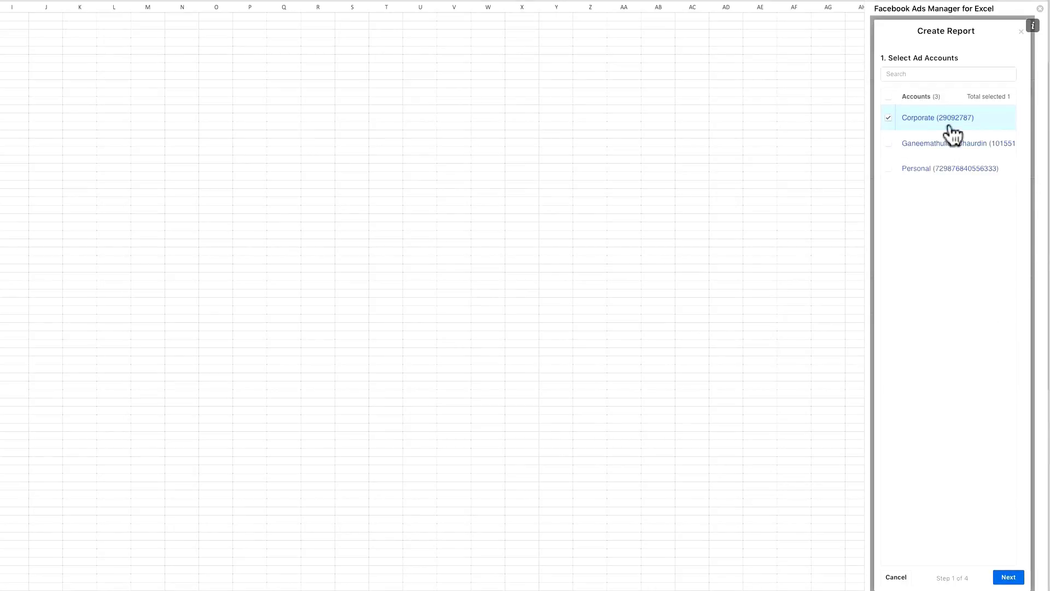
left_click(1008, 577)
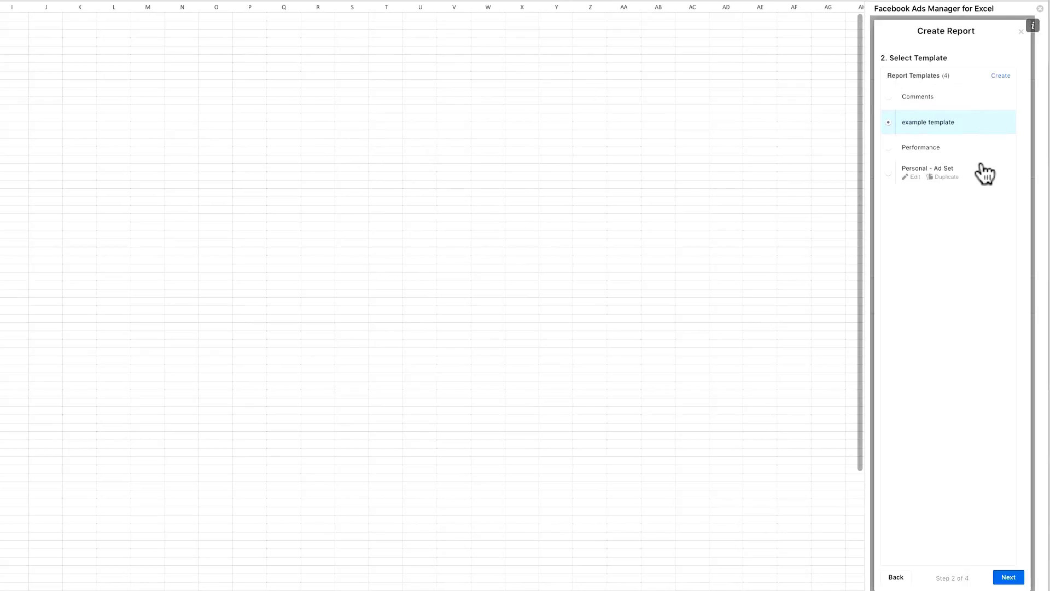
left_click(1000, 76)
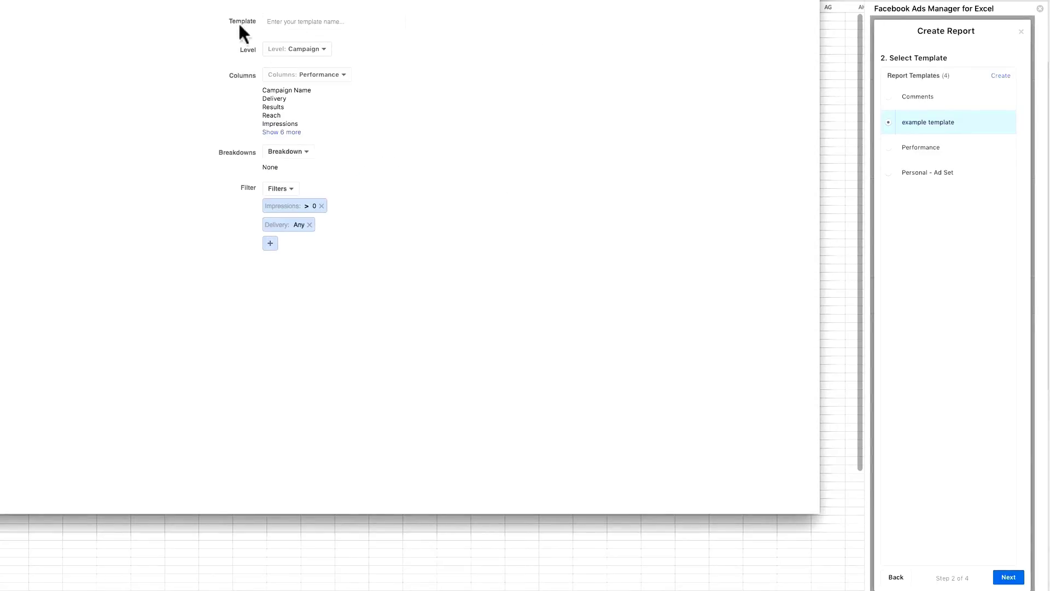
Name the template 'Performance 2' and set its level to Ad Set.
left_click(322, 22)
type("Per")
type("formance")
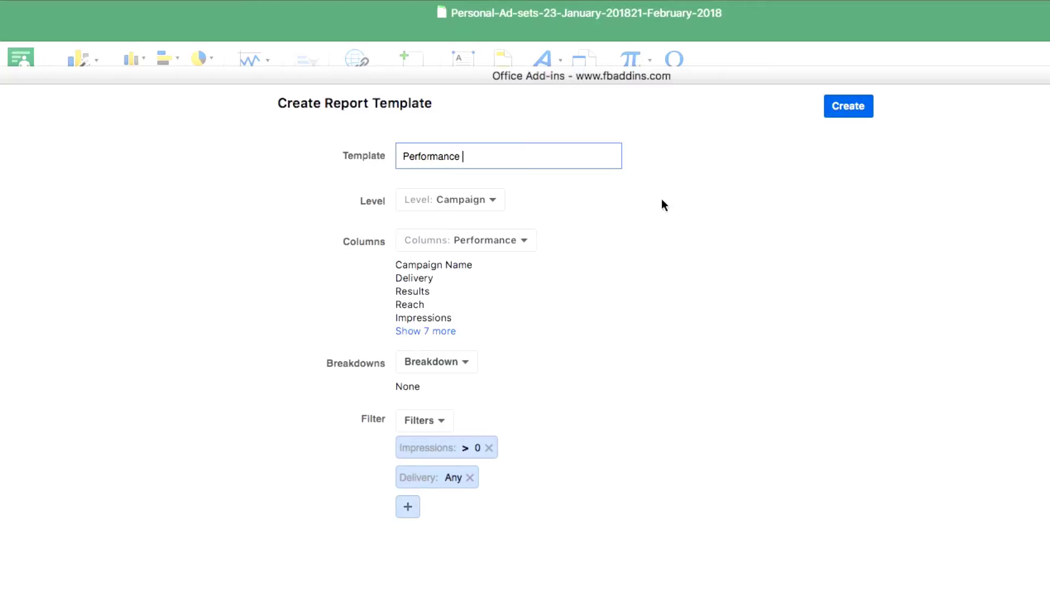
type(" 2")
left_click(462, 198)
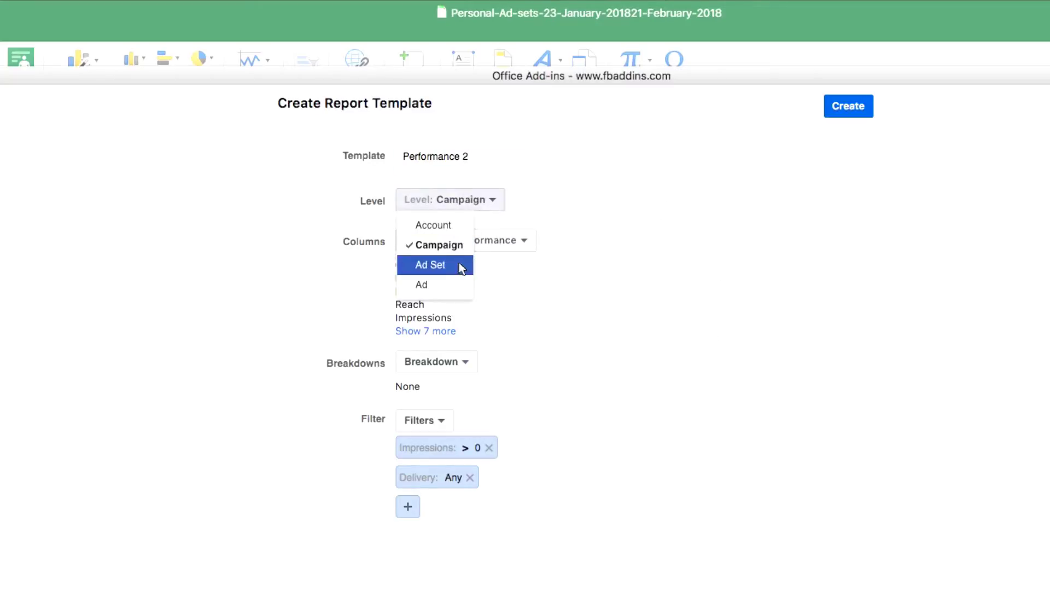
left_click(460, 265)
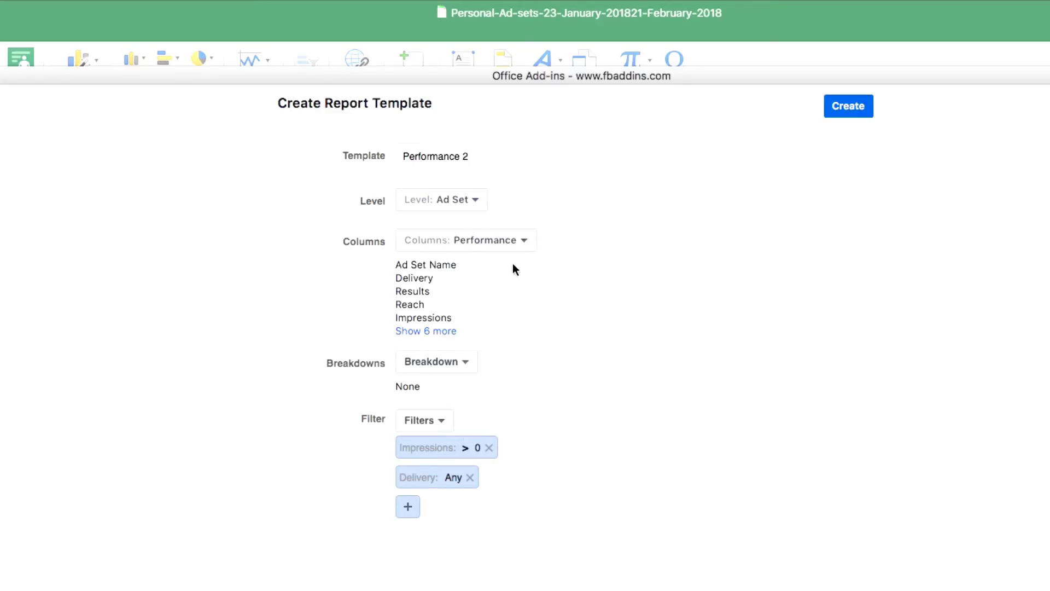
Keep Performance columns and no breakdown, then create the template.
left_click(514, 244)
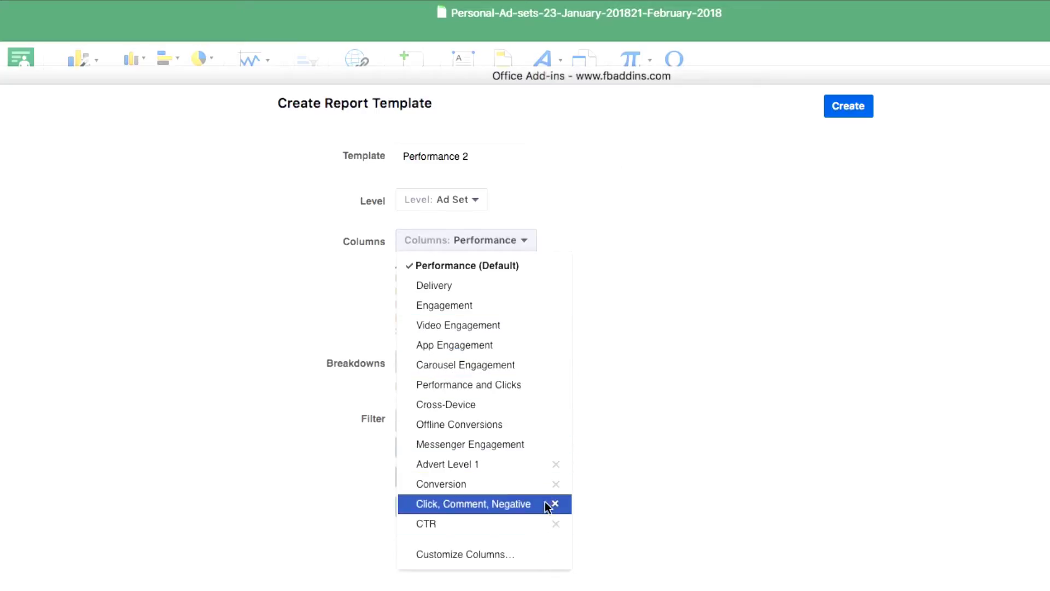
left_click(856, 278)
left_click(492, 241)
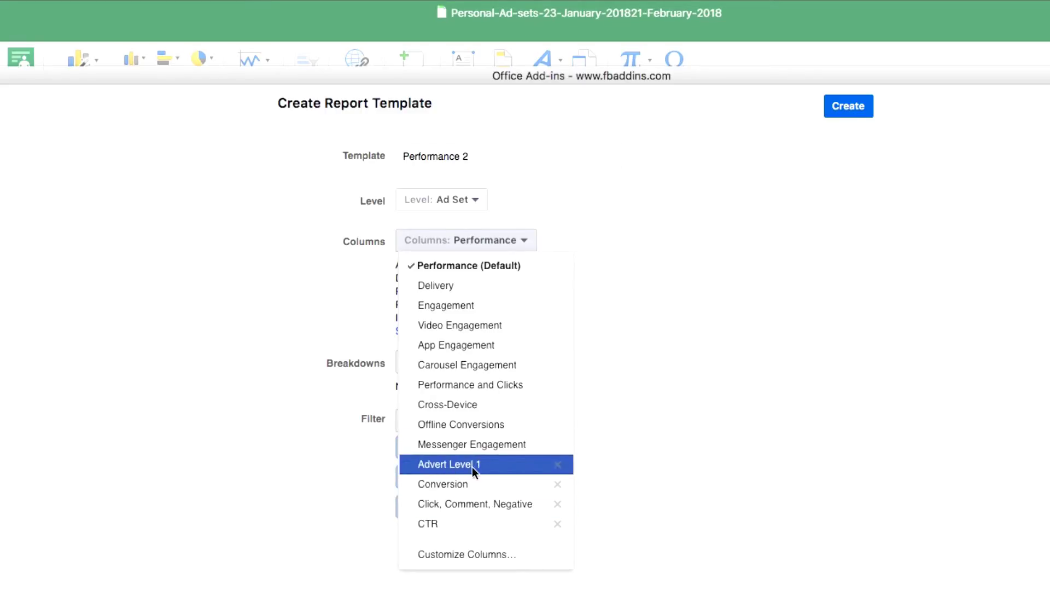
left_click(787, 329)
left_click(440, 331)
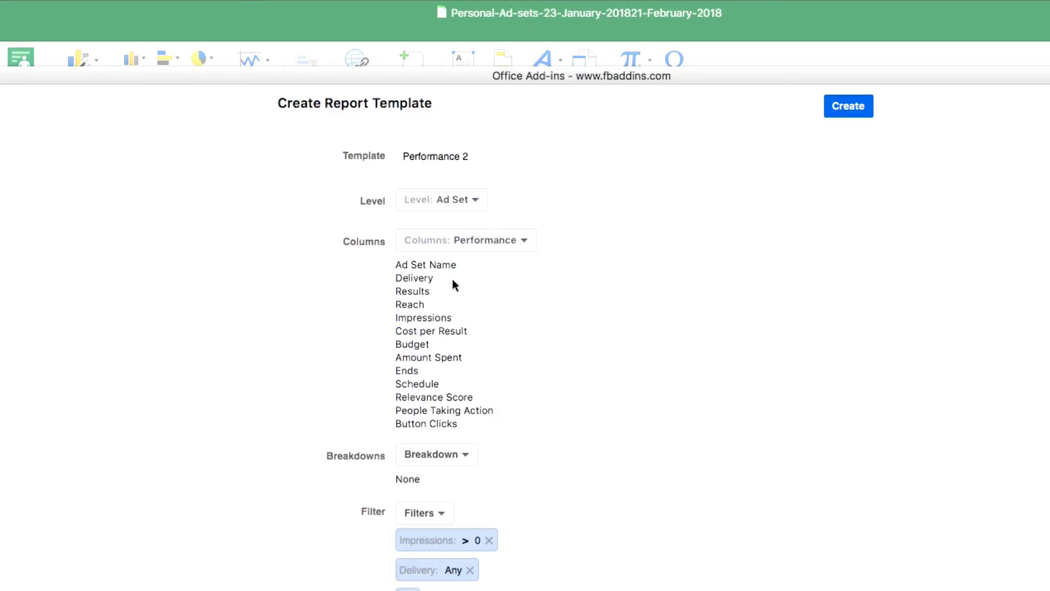
left_click(449, 457)
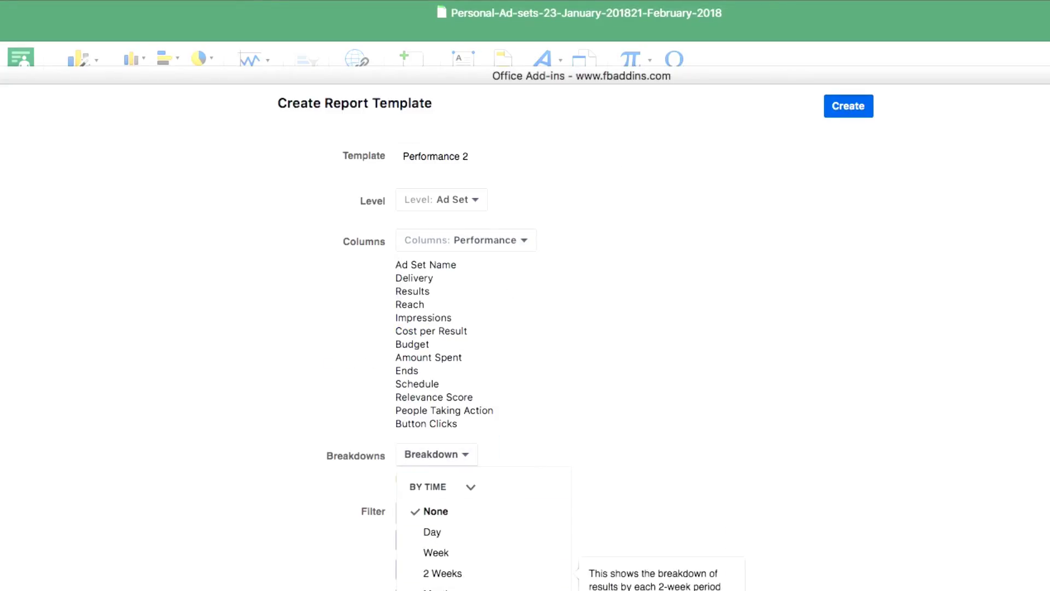
left_click(713, 493)
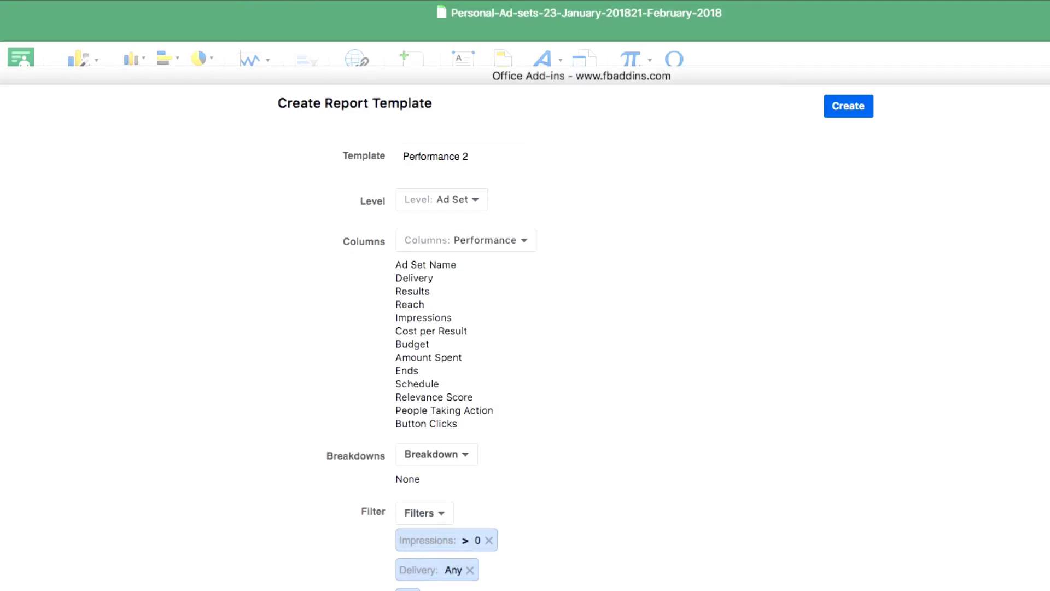
left_click(848, 107)
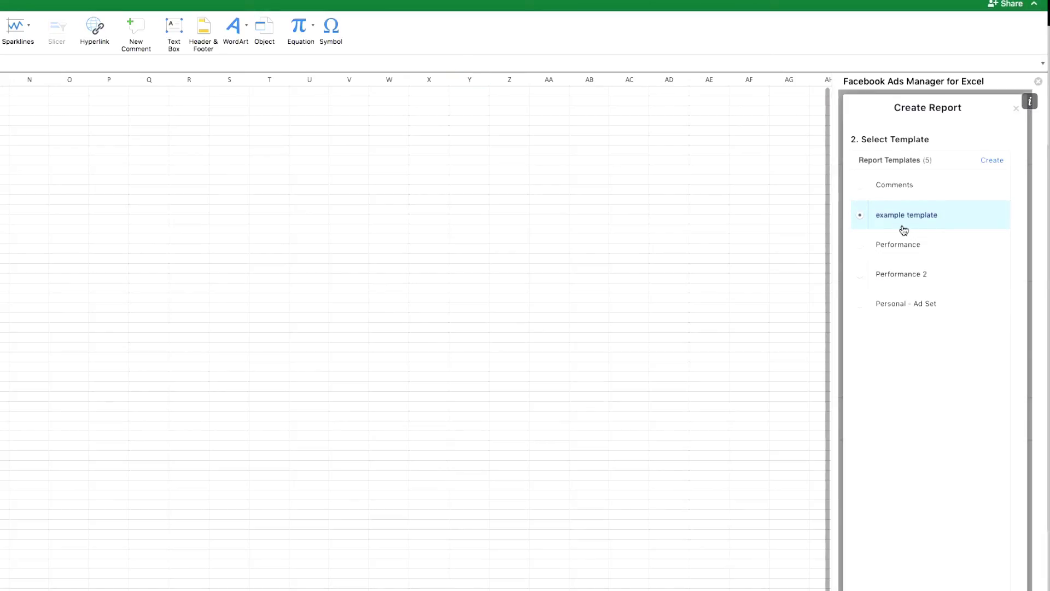
Run the Performance 2 report with a Lifetime time range to fill the sheet.
left_click(979, 280)
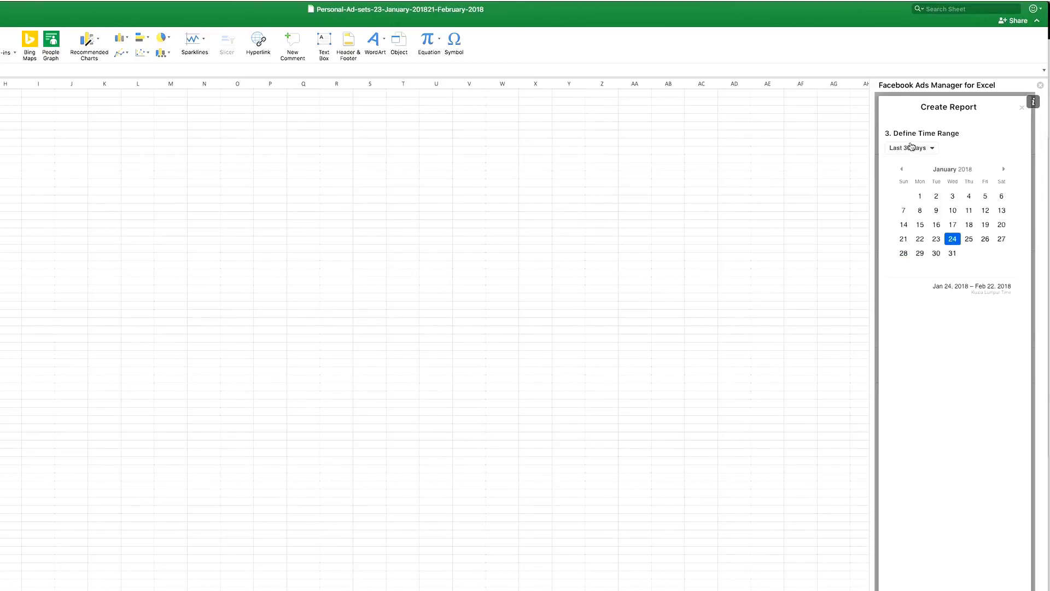
left_click(924, 147)
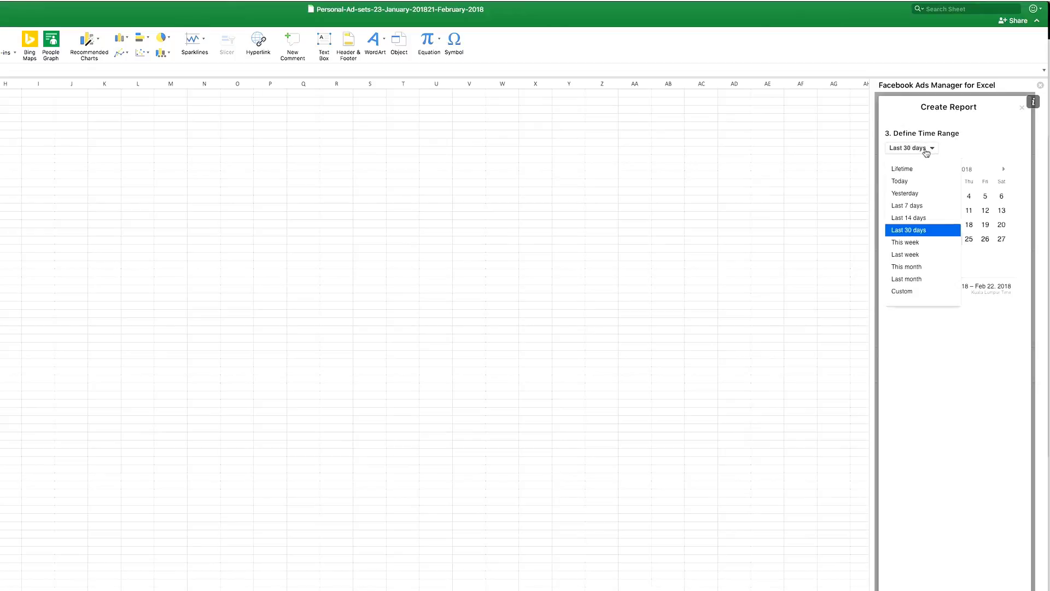
left_click(916, 169)
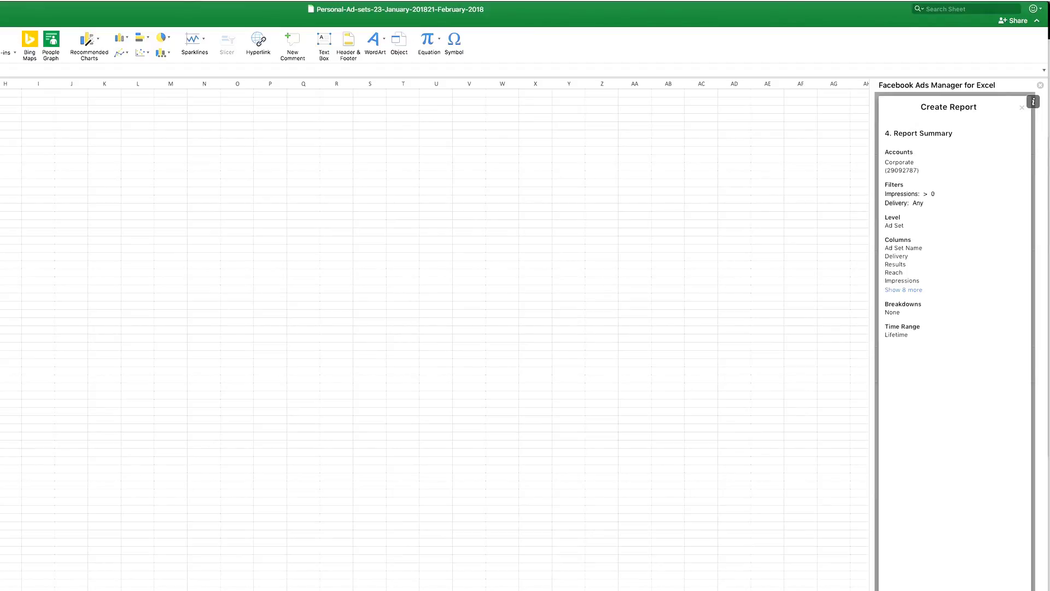
left_click(989, 488)
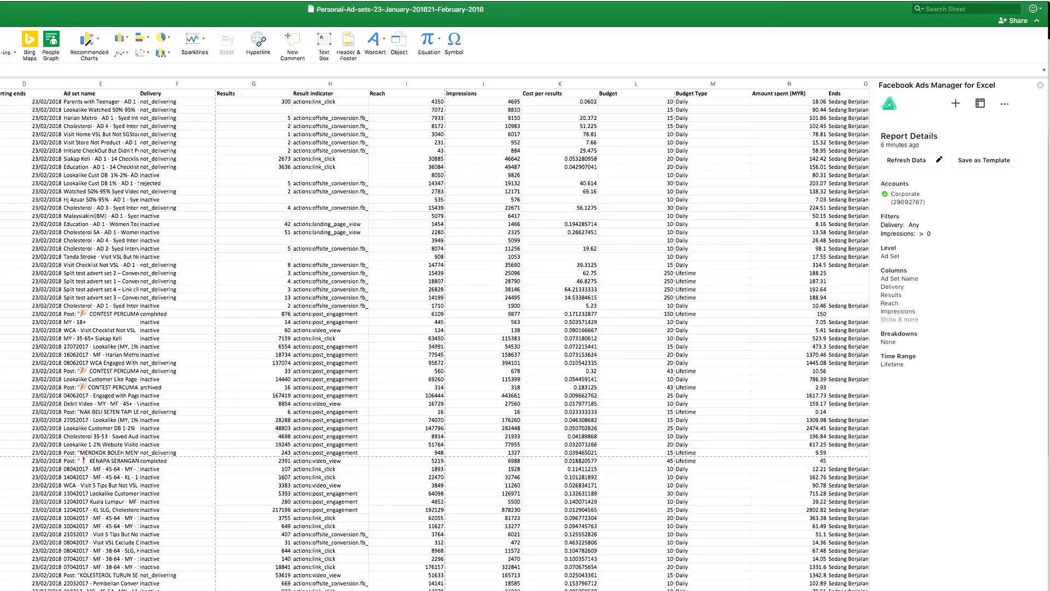
scroll(432, 329, "right", 10)
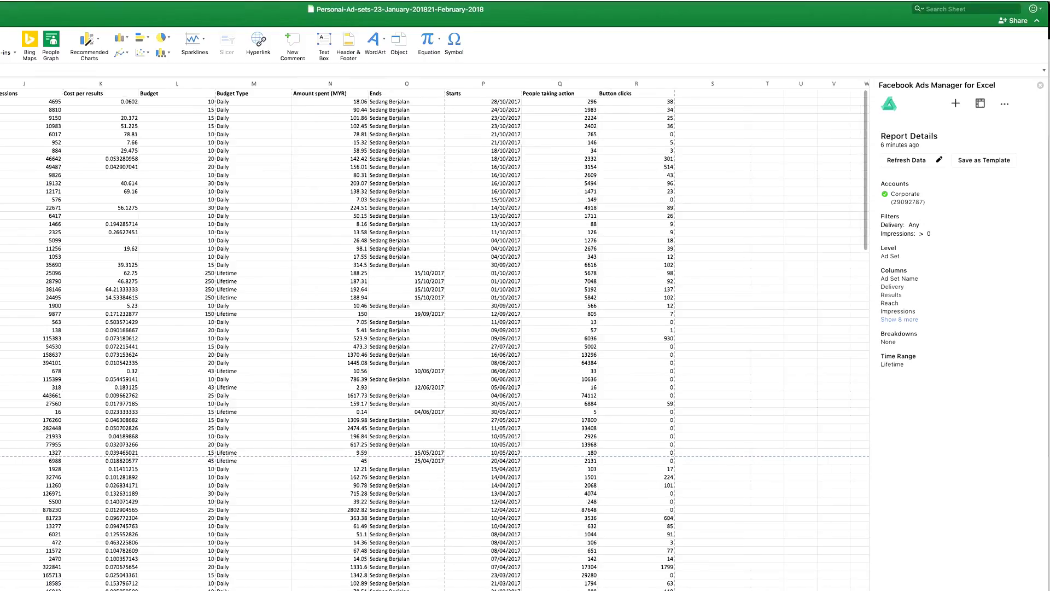
scroll(432, 328, "left", 10)
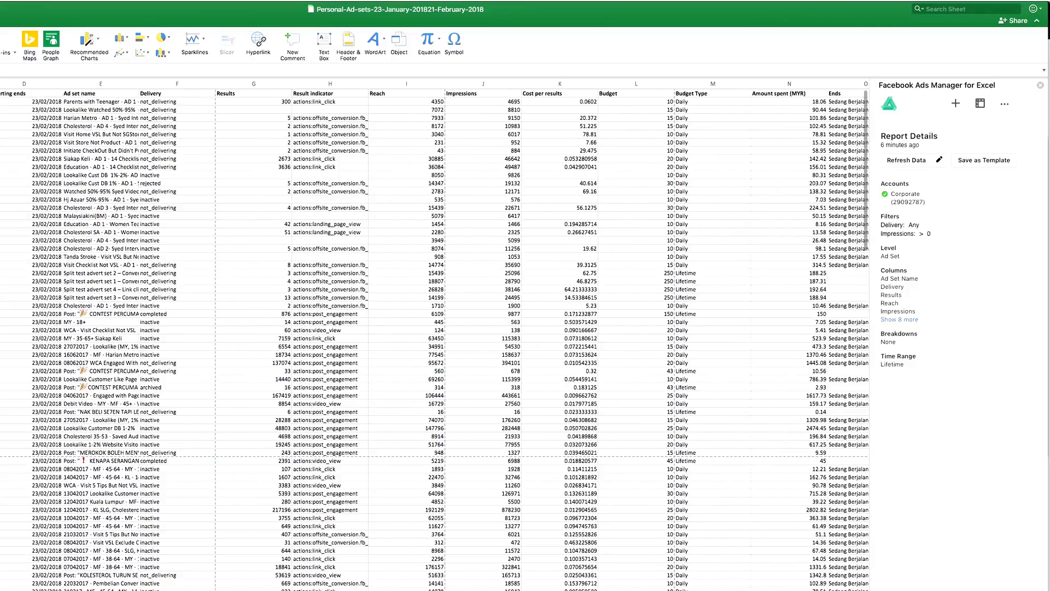
scroll(432, 328, "right", 8)
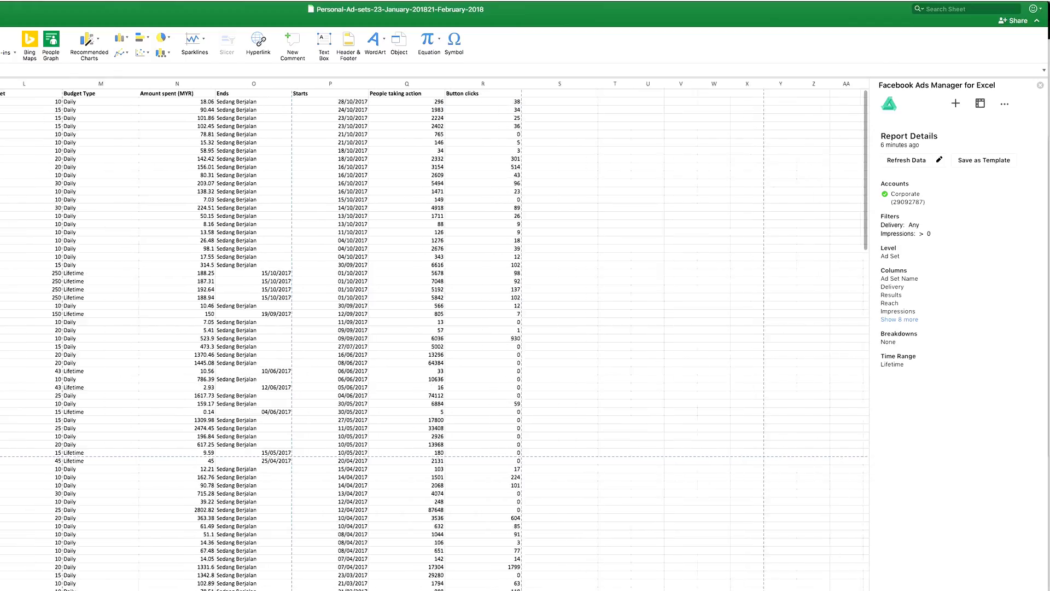
scroll(432, 328, "left", 8)
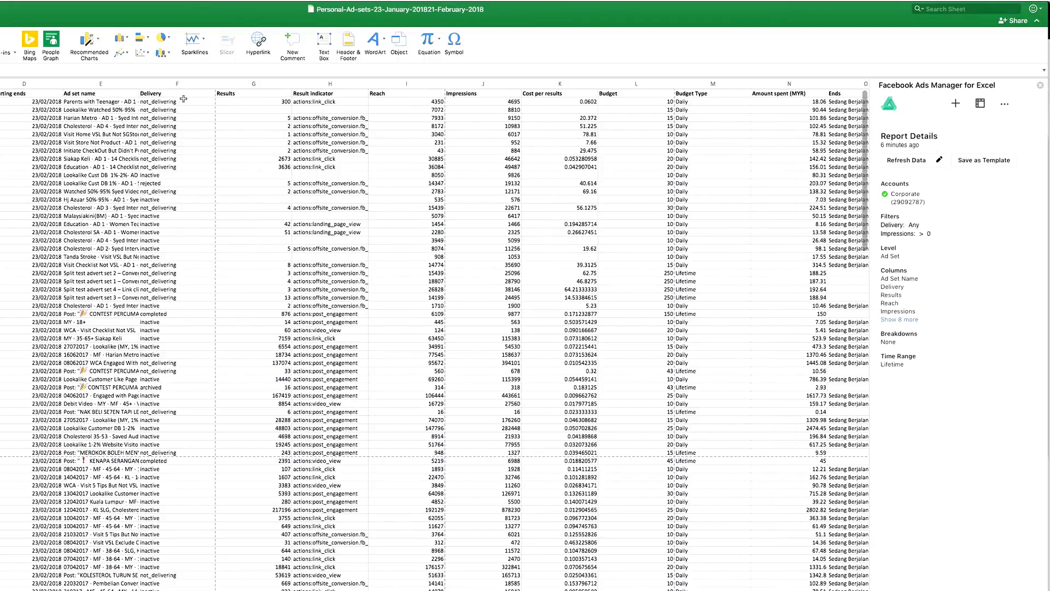
left_click(176, 84)
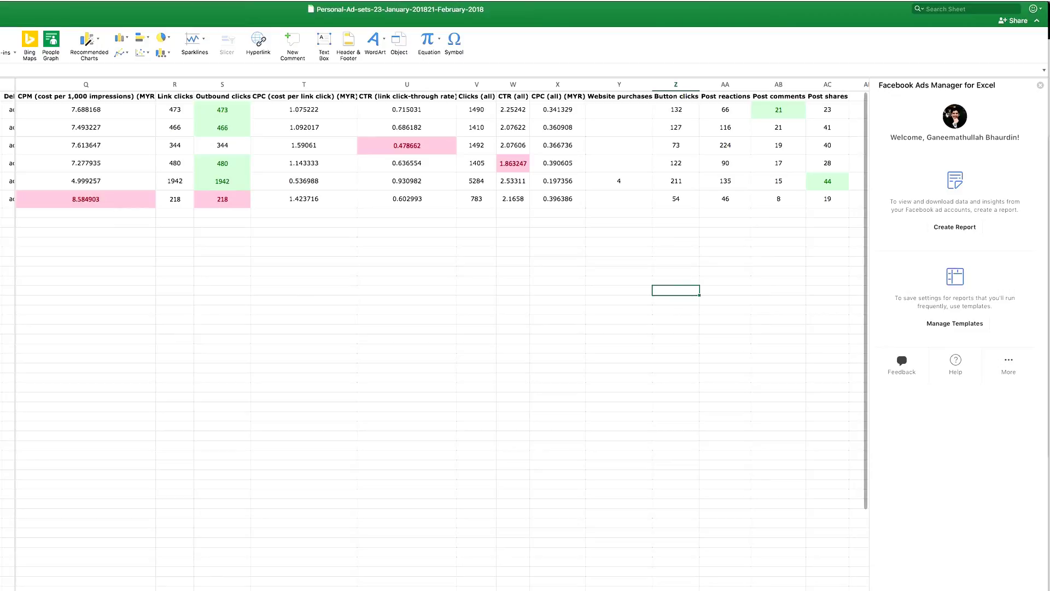
scroll(441, 309, "left", 15)
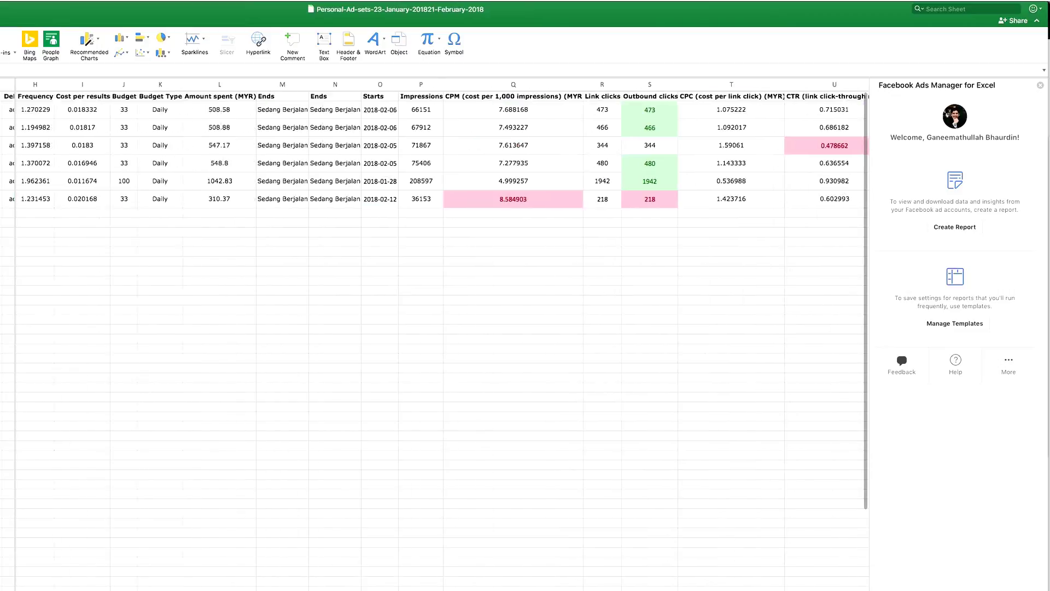
scroll(443, 334, "right", 6)
scroll(444, 334, "right", 8)
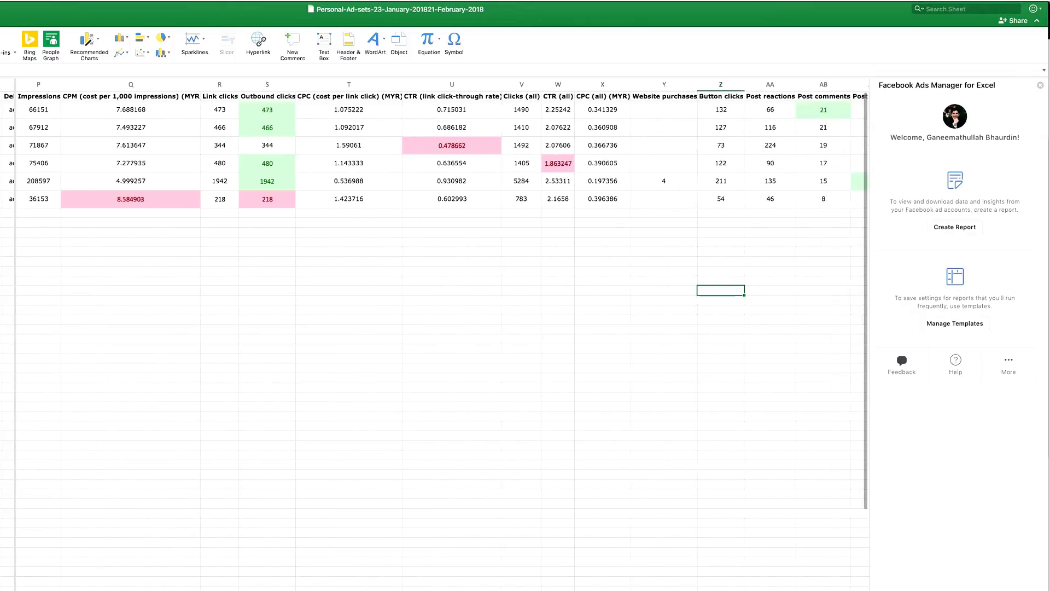
left_click(152, 82)
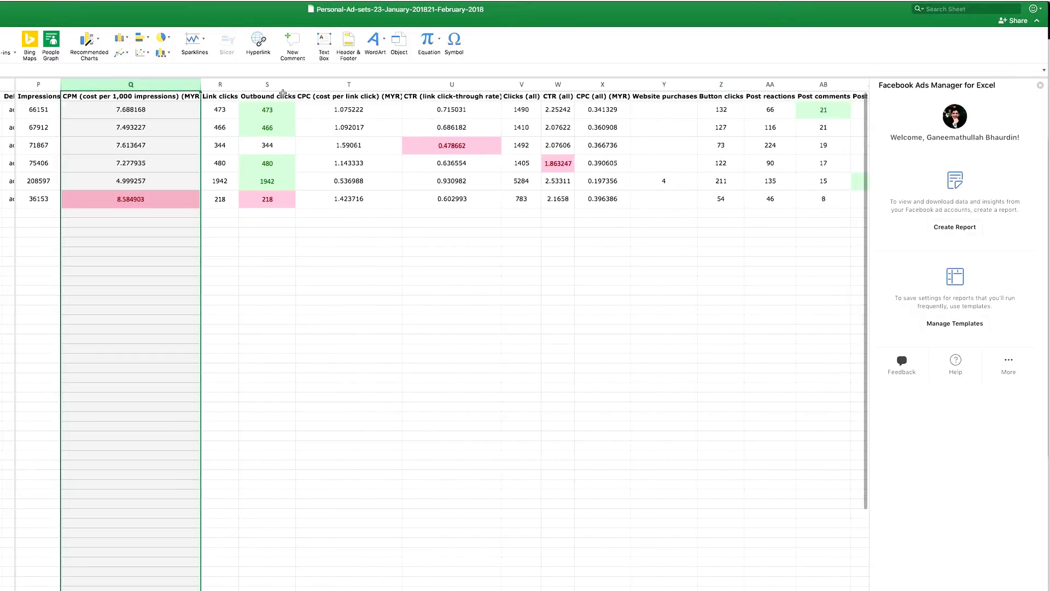
left_click(279, 84)
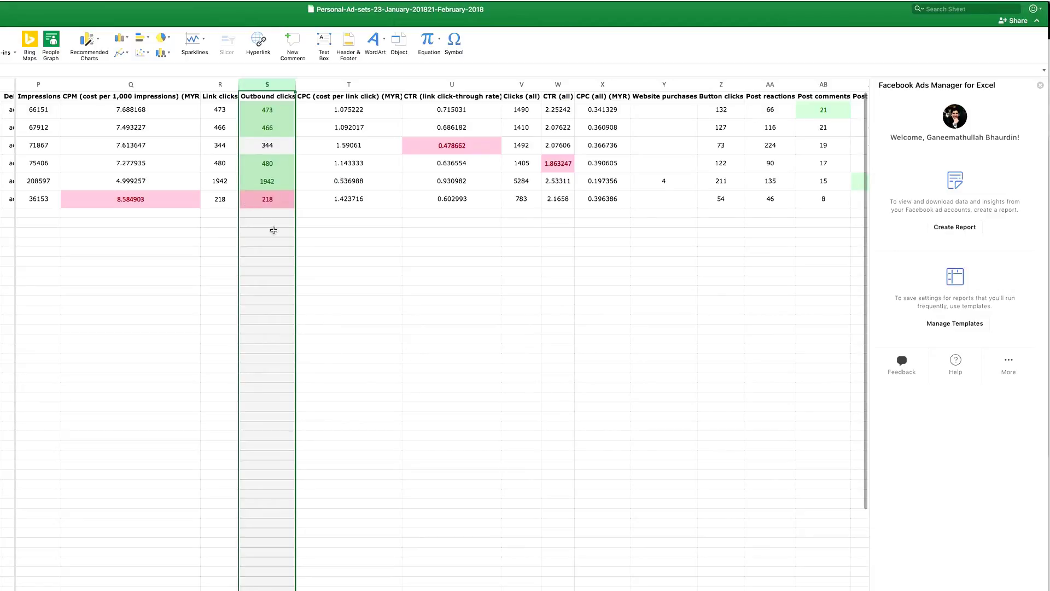
left_click(411, 278)
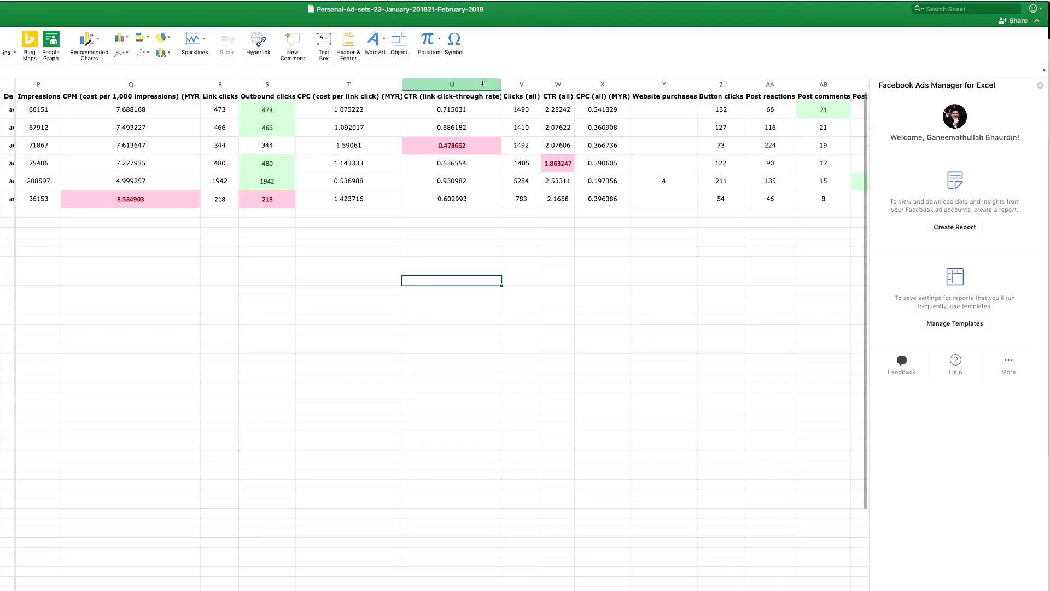
left_click(478, 80)
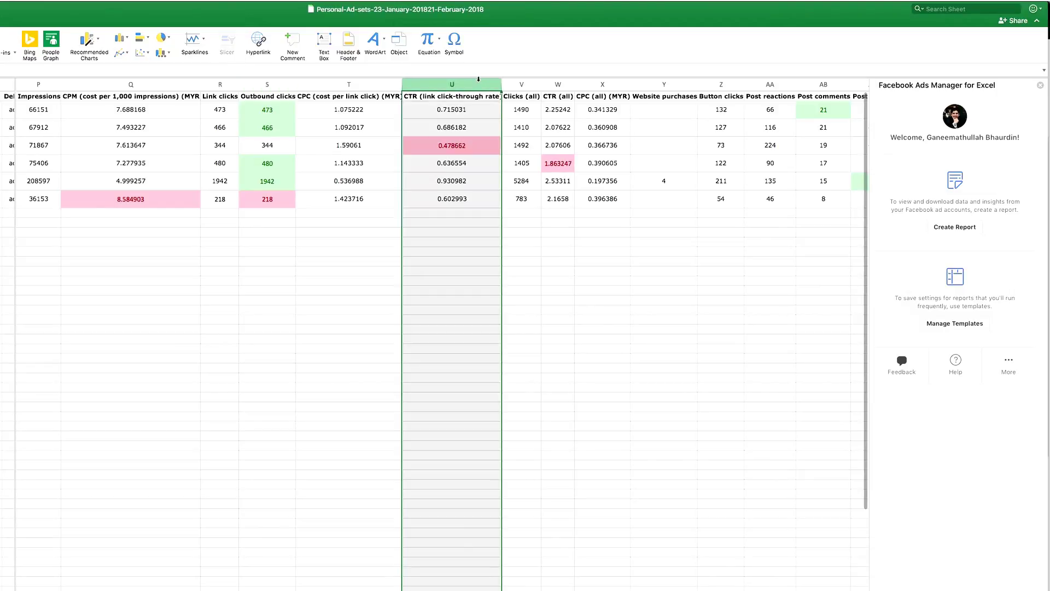
left_click(757, 252)
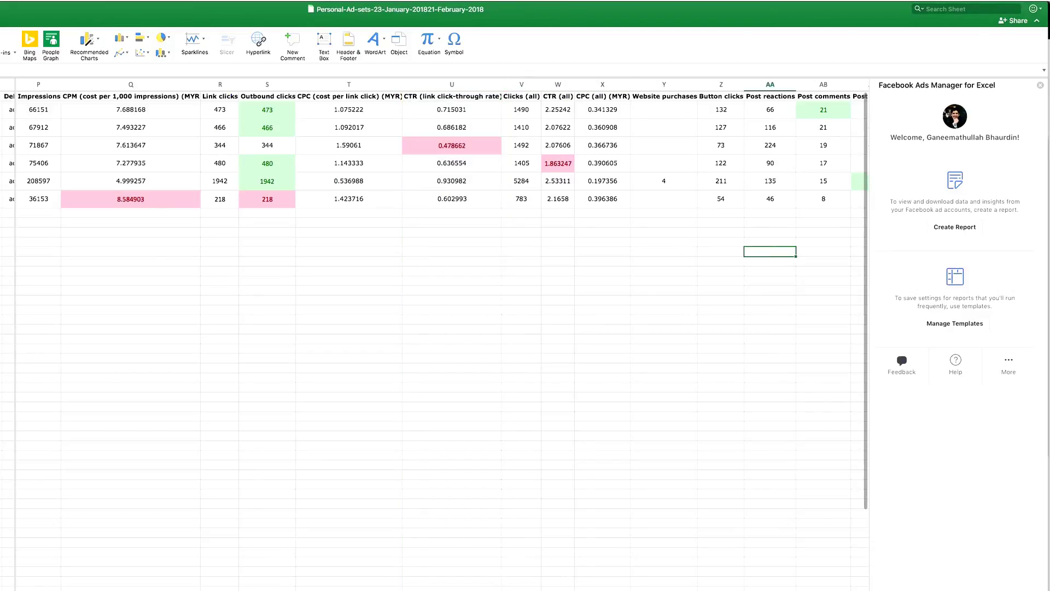
scroll(432, 328, "right", 6)
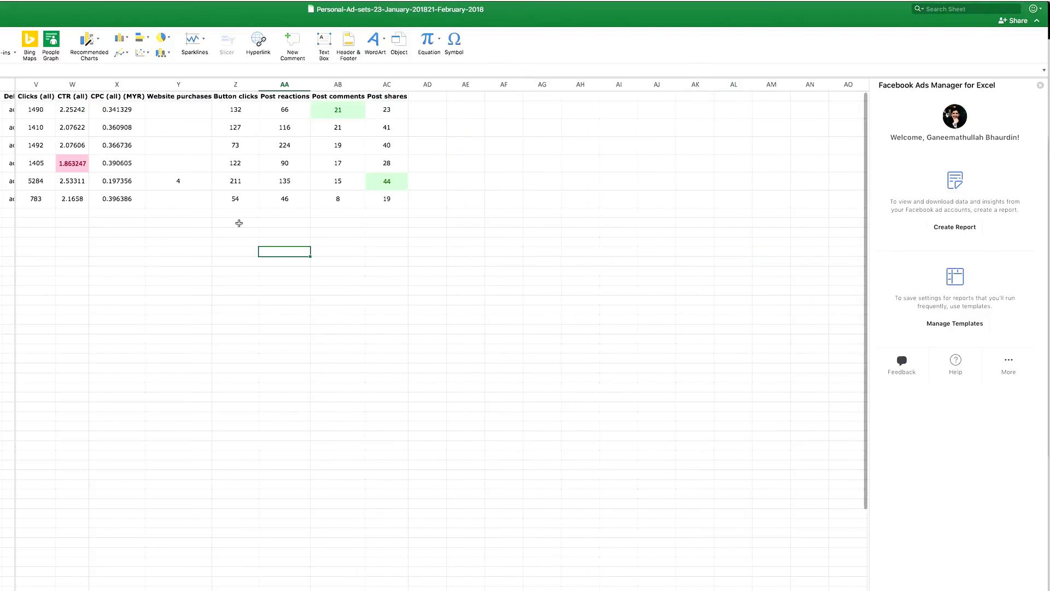
left_click(344, 84)
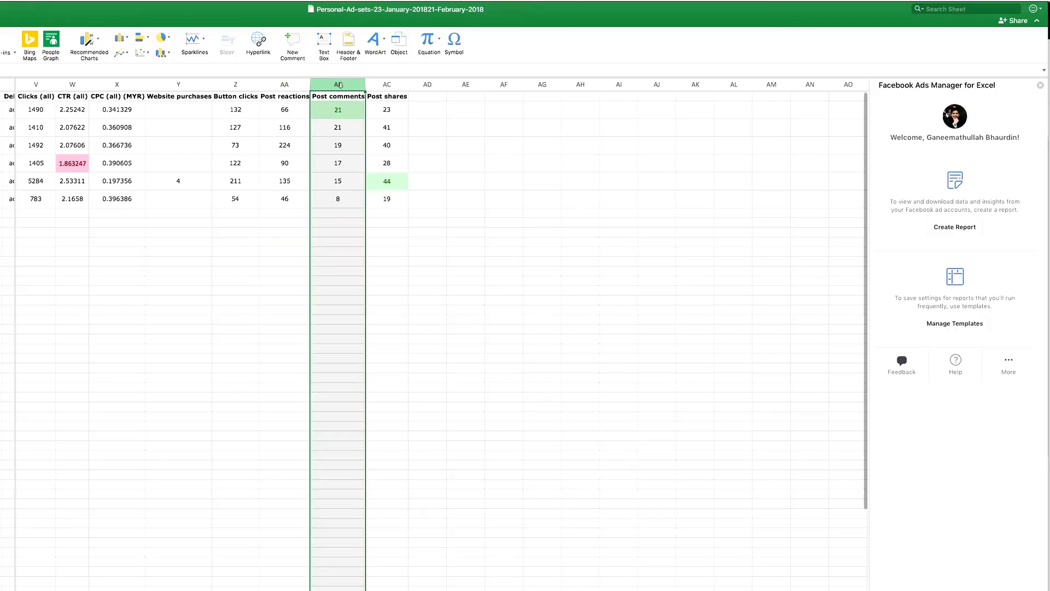
left_click(380, 82)
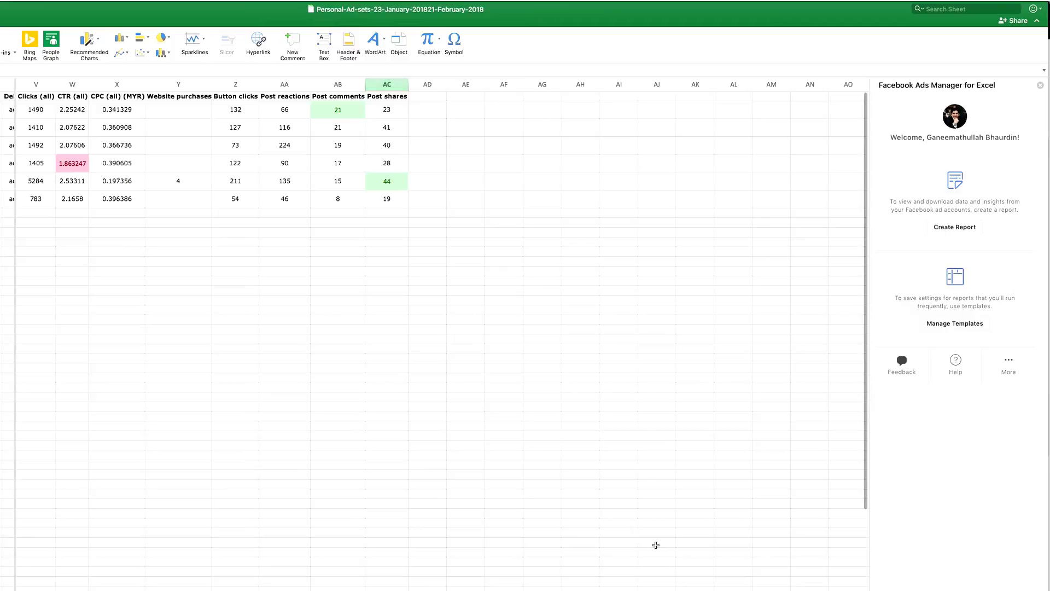
scroll(432, 328, "left", 15)
scroll(432, 328, "right", 10)
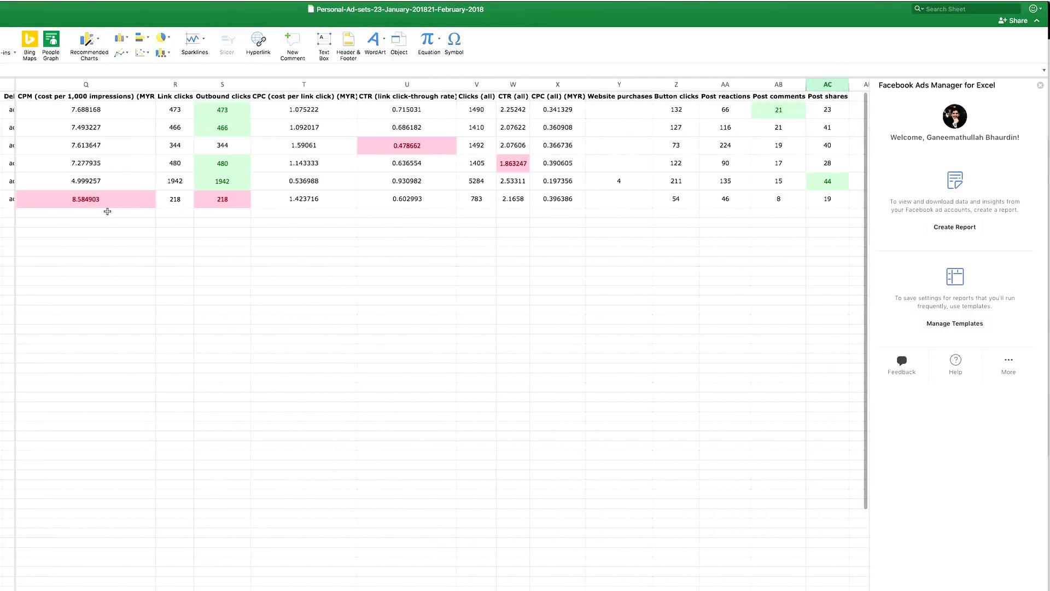
left_click(109, 202)
left_click(216, 197)
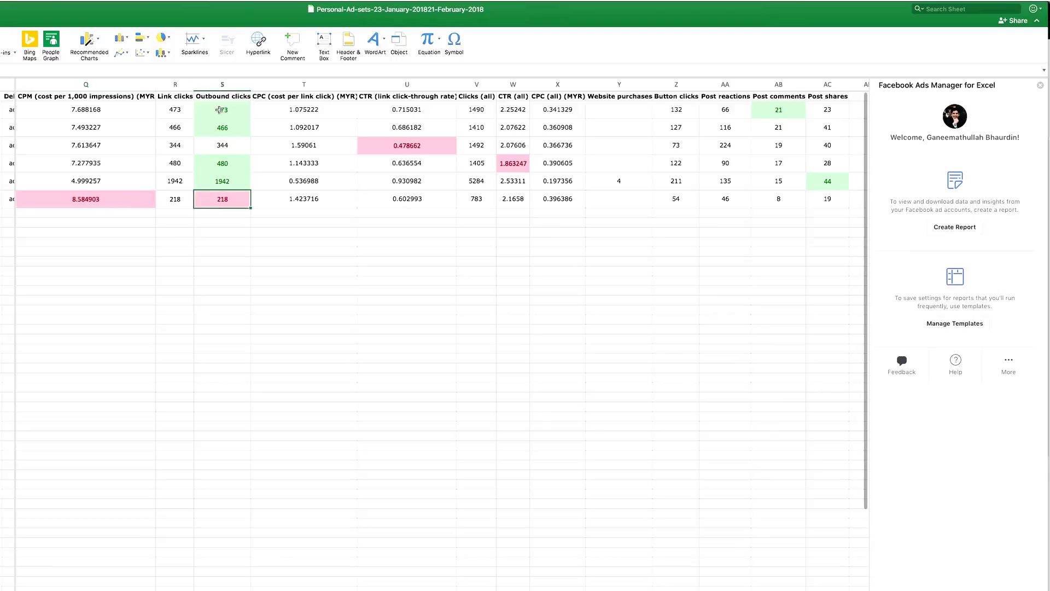
left_click(243, 80)
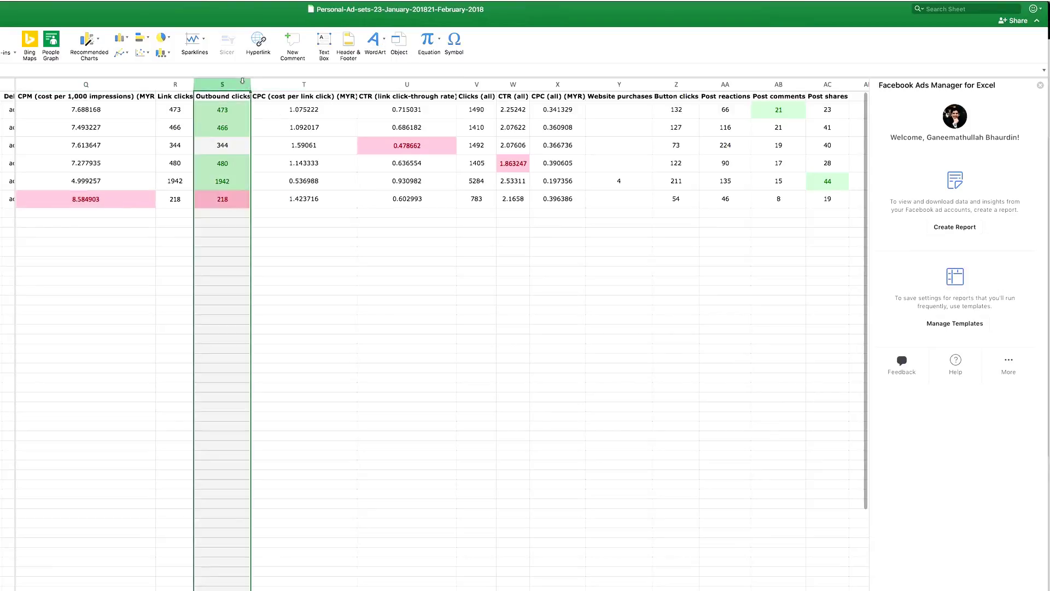
left_click(572, 29)
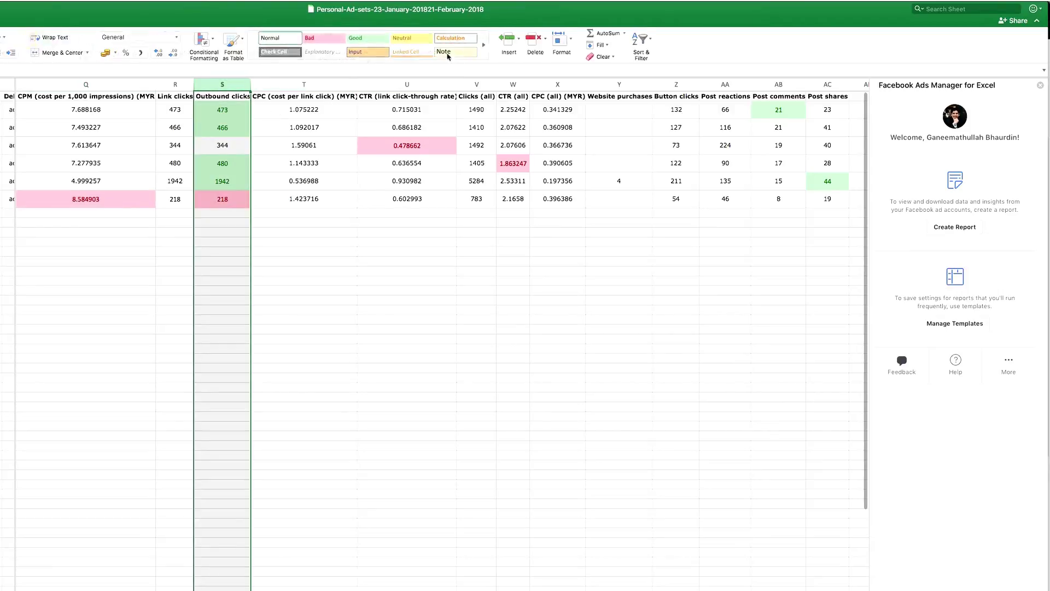
left_click(642, 39)
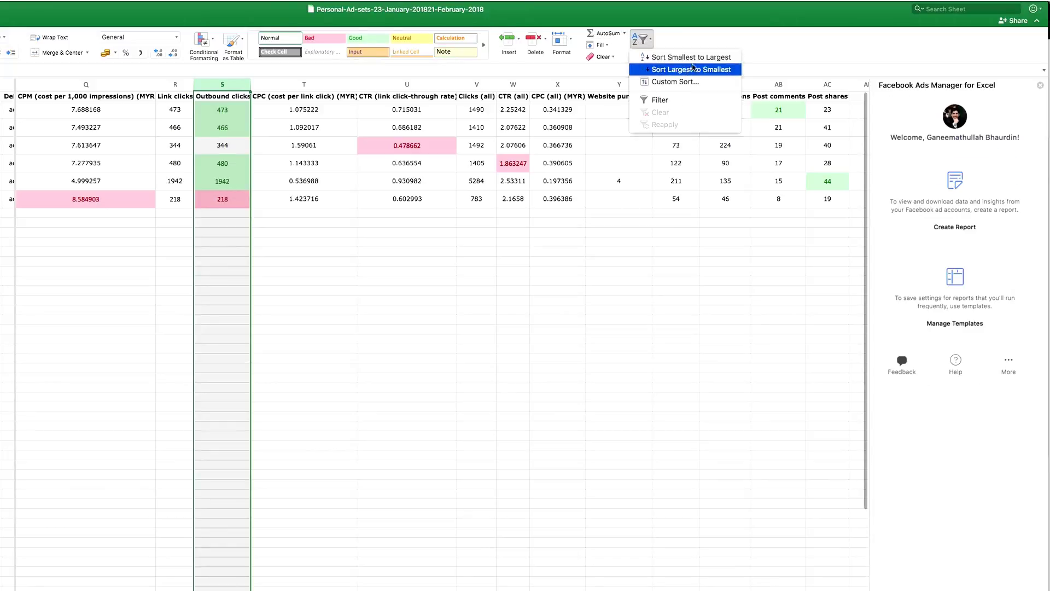
left_click(706, 27)
left_click(310, 261)
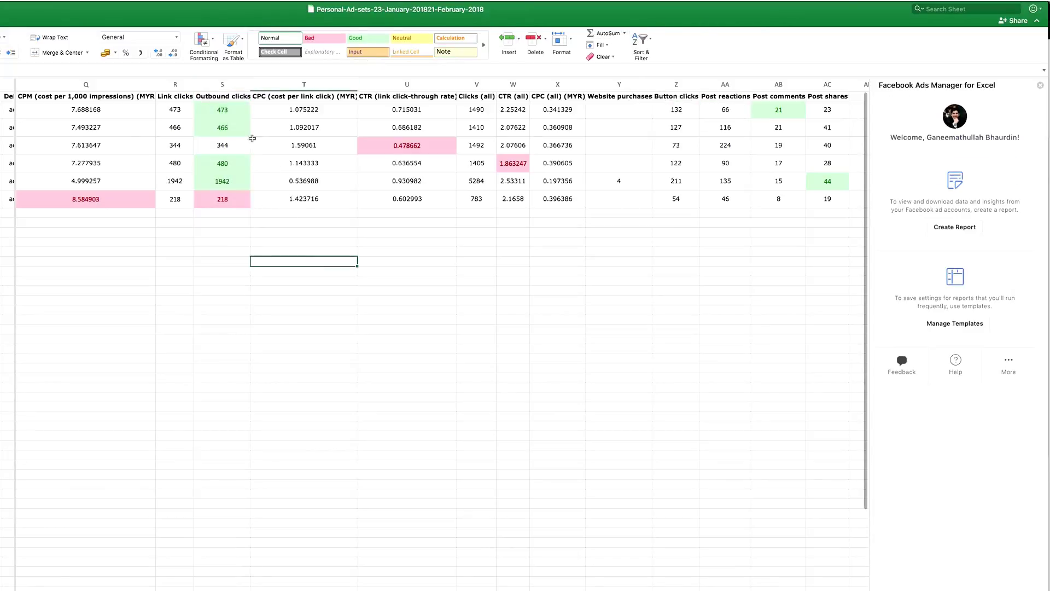